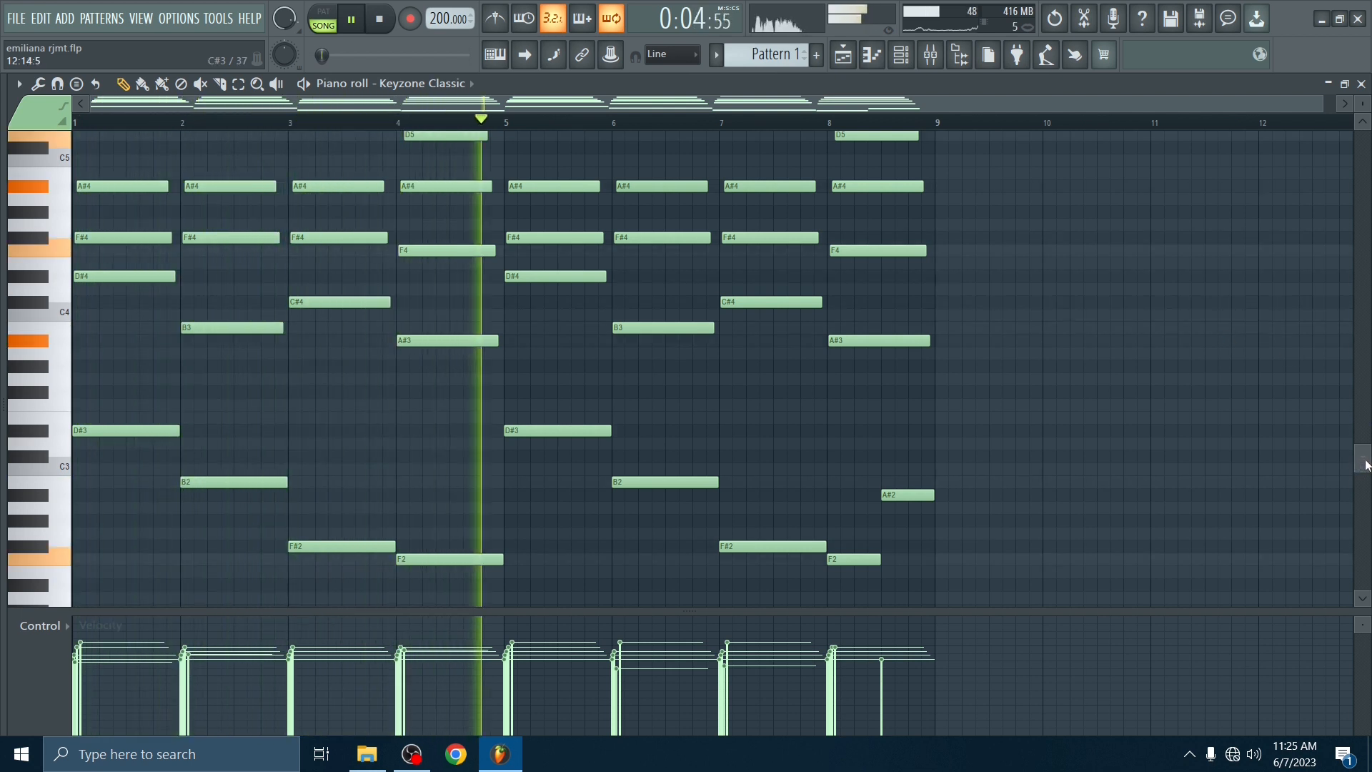
Audition the Cymatics keys one-shots and load Cymatics - KEYS Drift - C as a new channel
left_click_drag(1365, 465, 1367, 452)
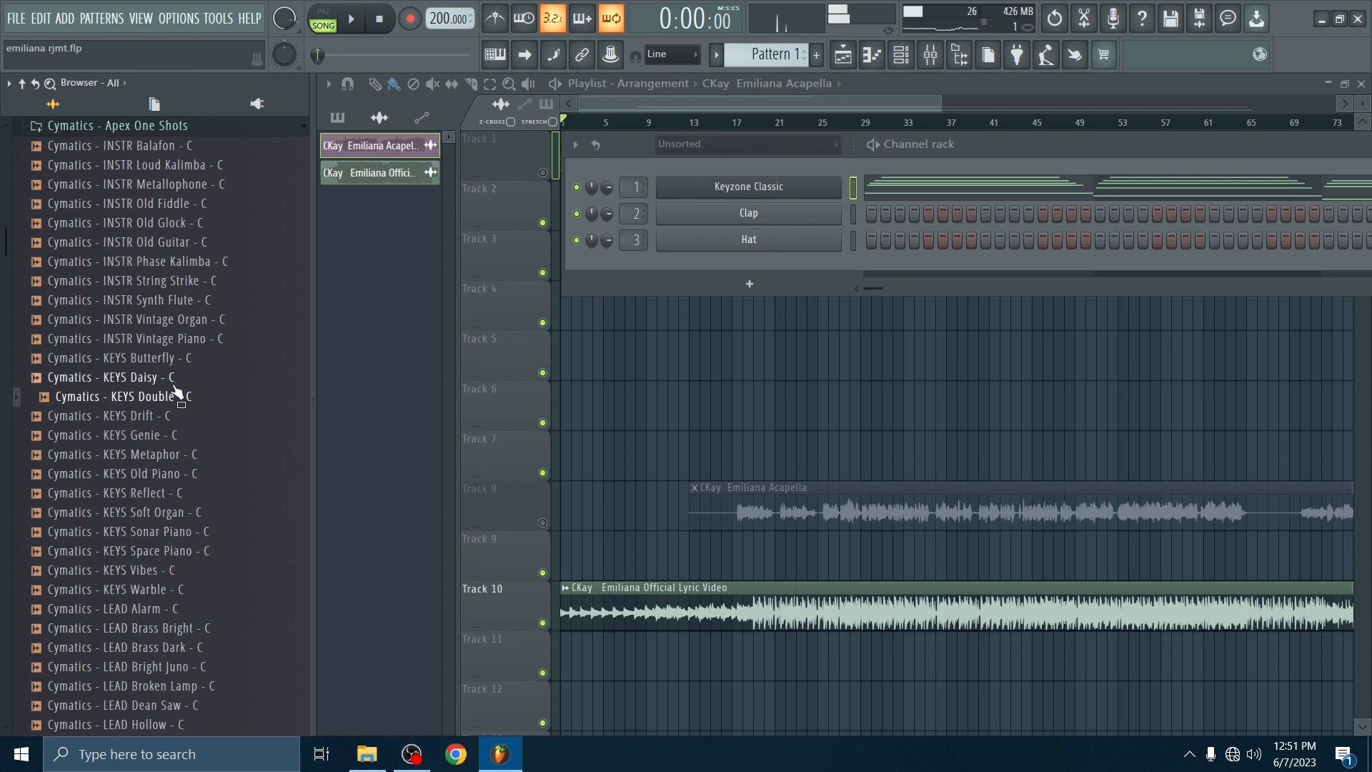
left_click(175, 385)
left_click(175, 418)
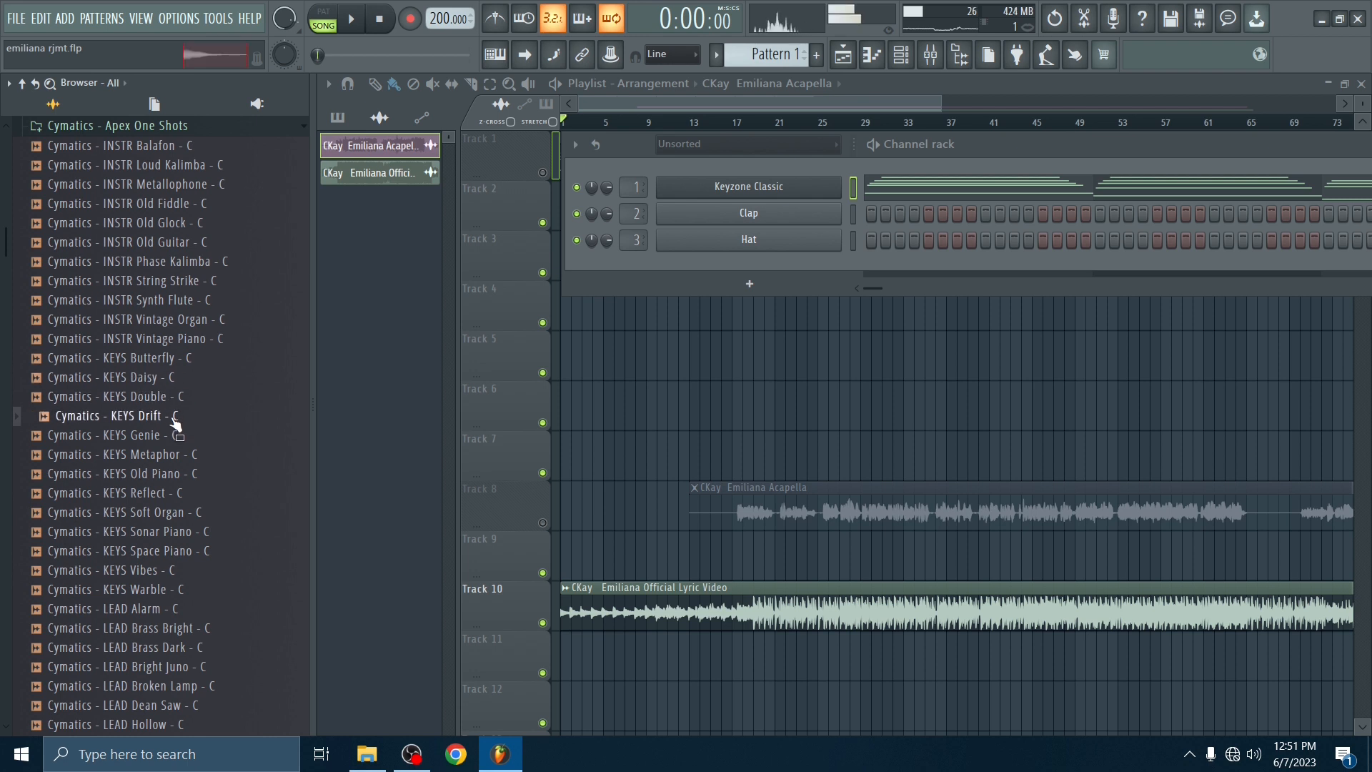
left_click_drag(458, 387, 714, 270)
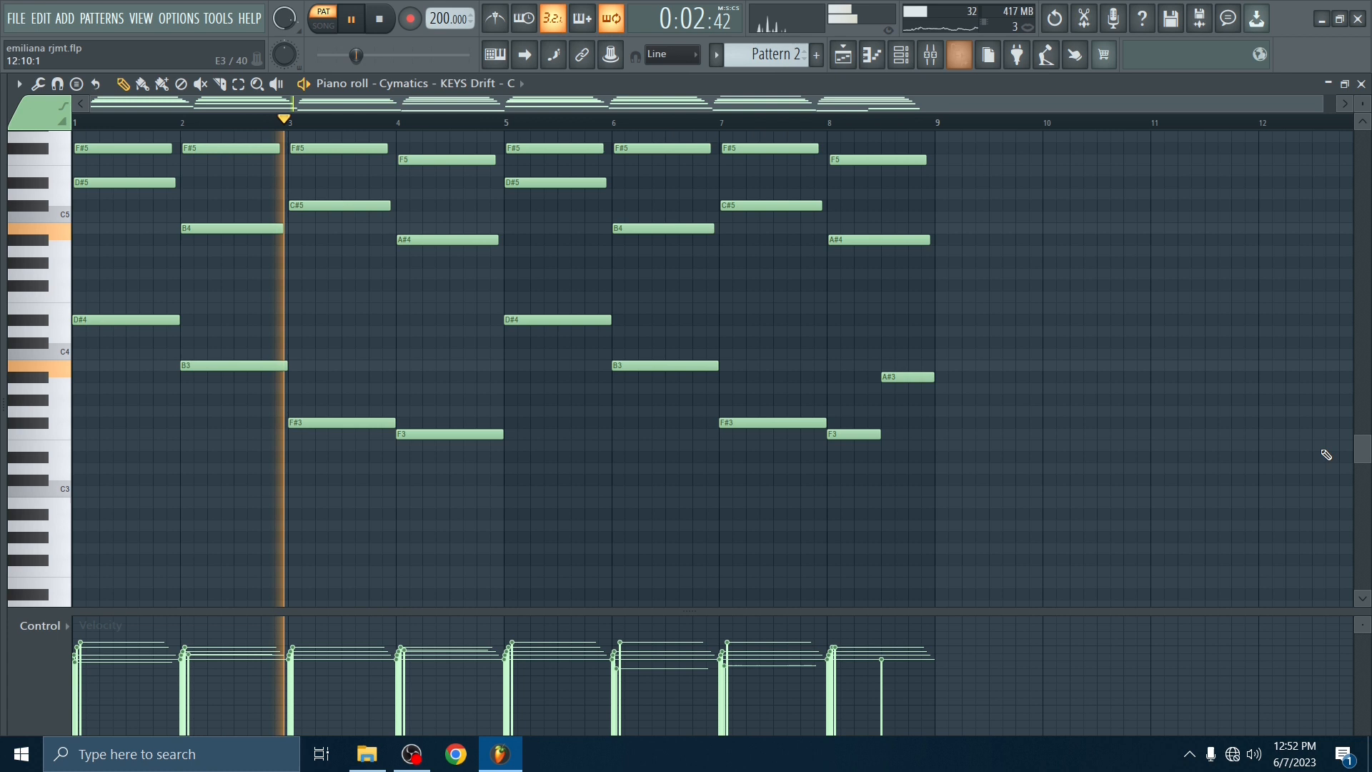
Review the KEYS Drift notes in Pattern 2 and audition the Cymatics - Homemade Jingle Shaker 10 sample
scroll(1363, 437, "up", 2)
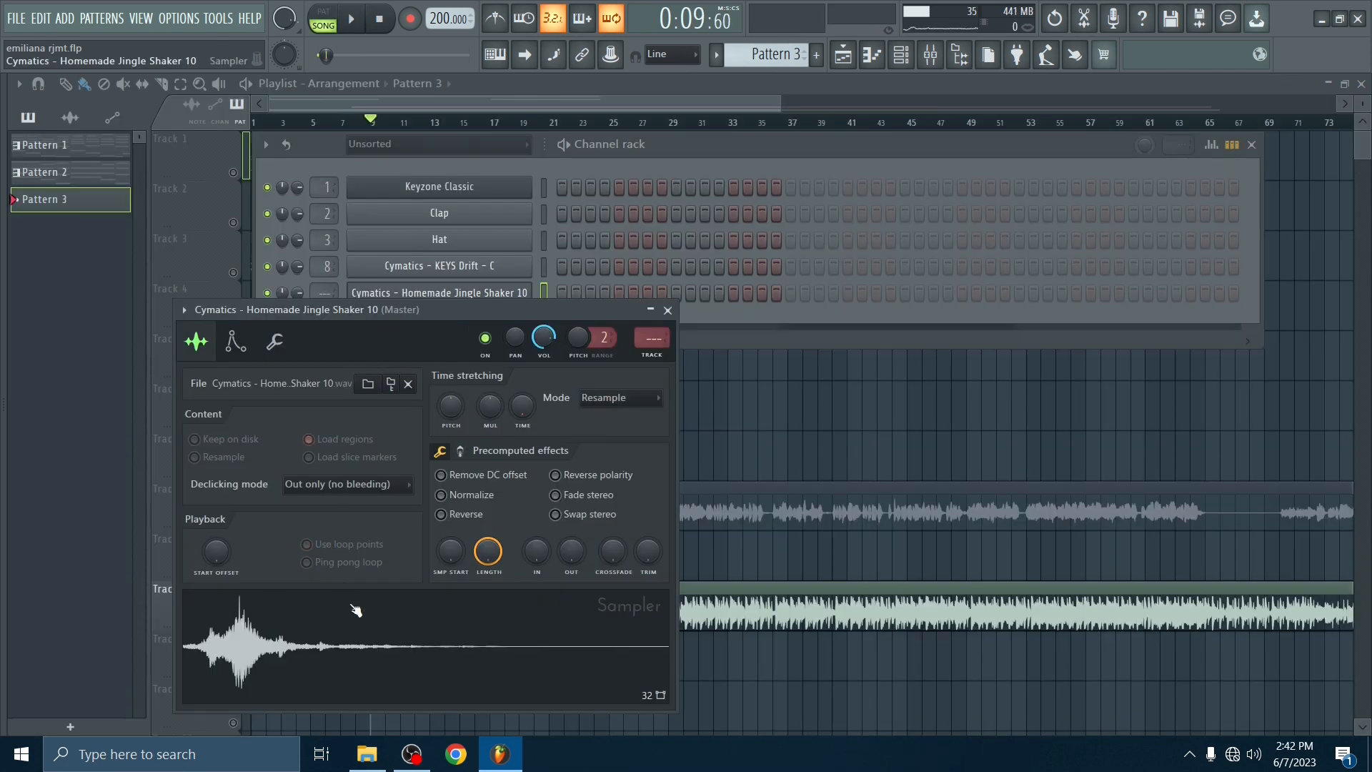
left_click(355, 641)
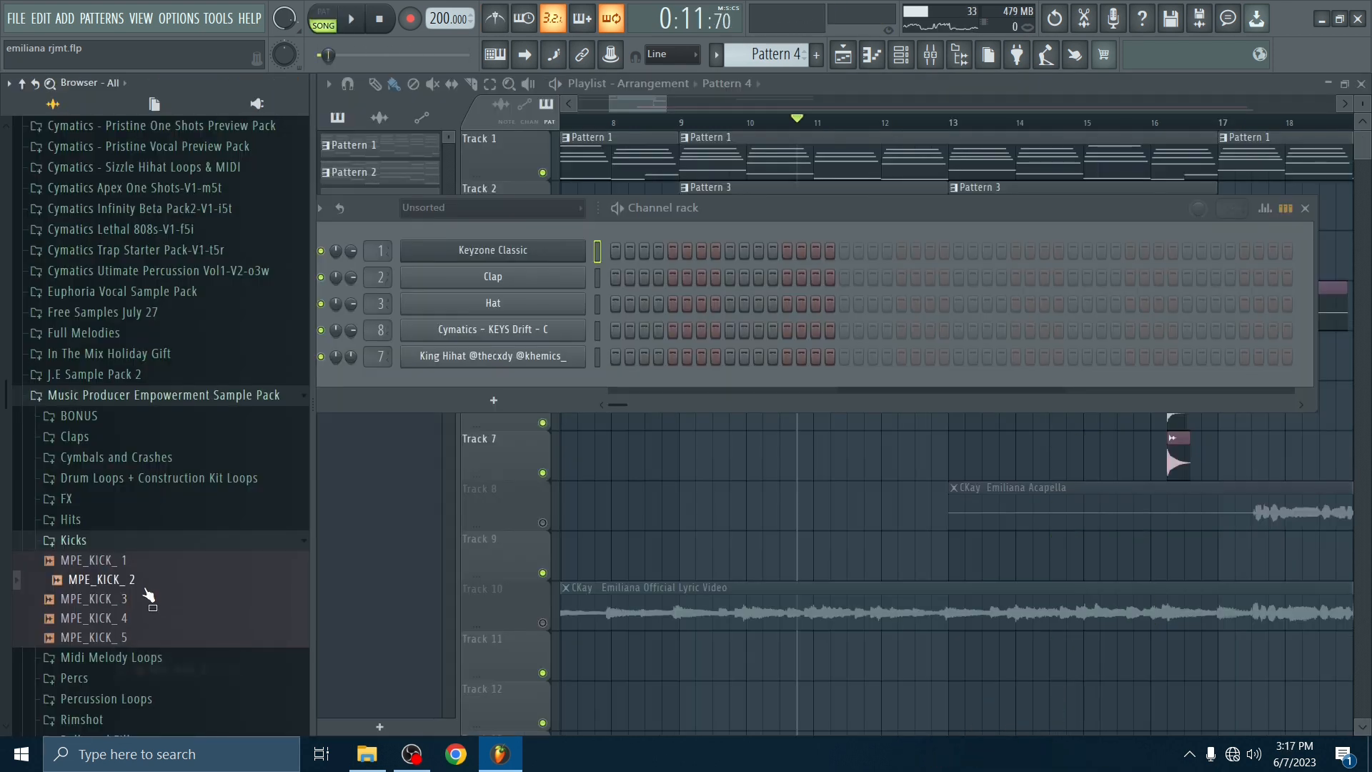
Add the MPE_KICK_ 1 sample as a channel in Pattern 4 and fill its row with a hit every 8 steps
left_click(142, 575)
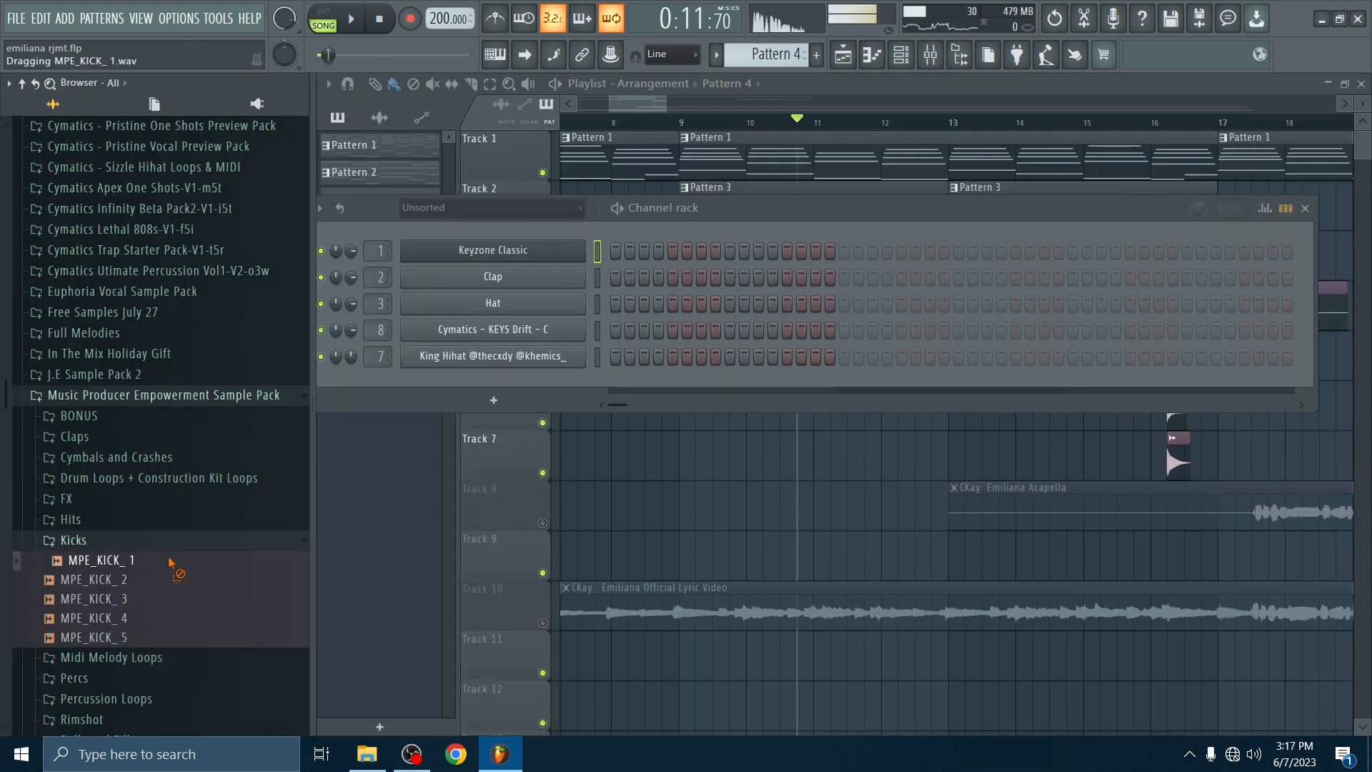
left_click_drag(464, 351, 470, 371)
right_click(265, 383)
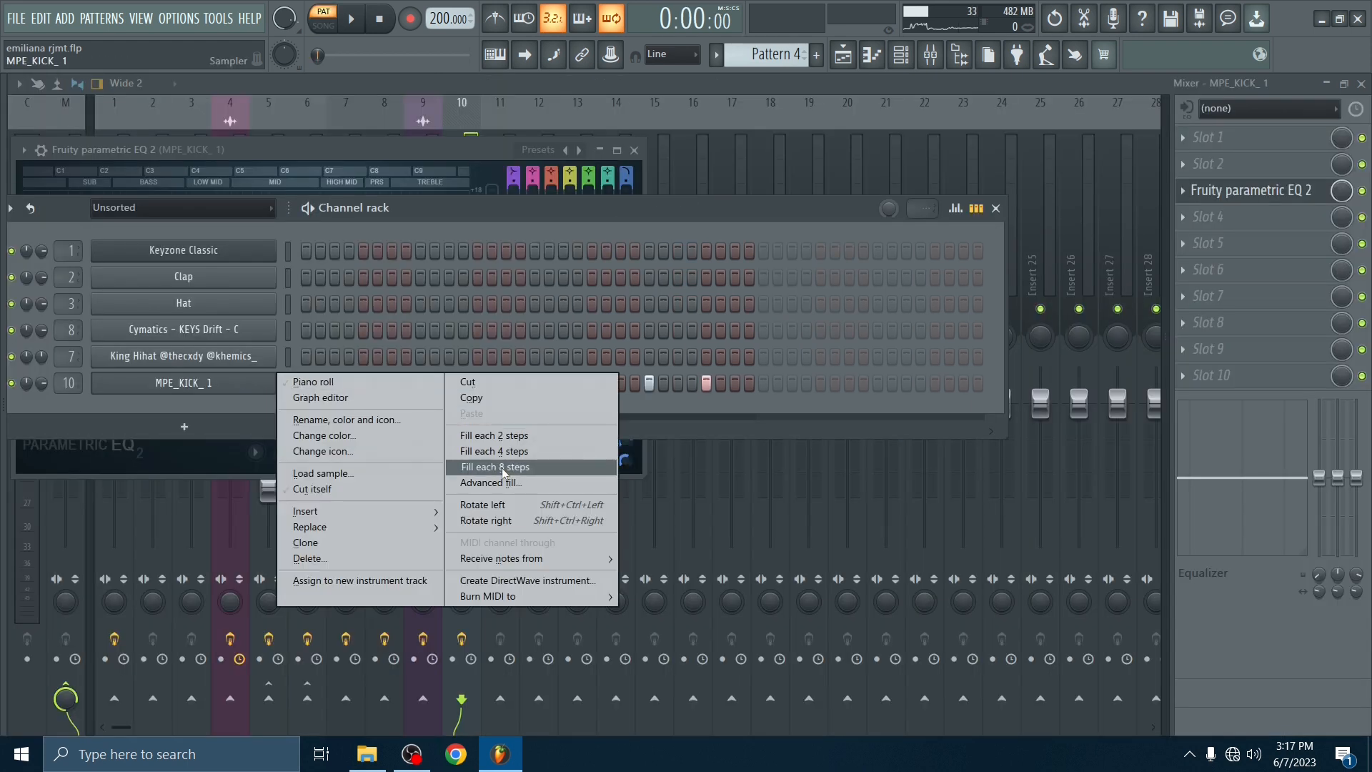
left_click(502, 467)
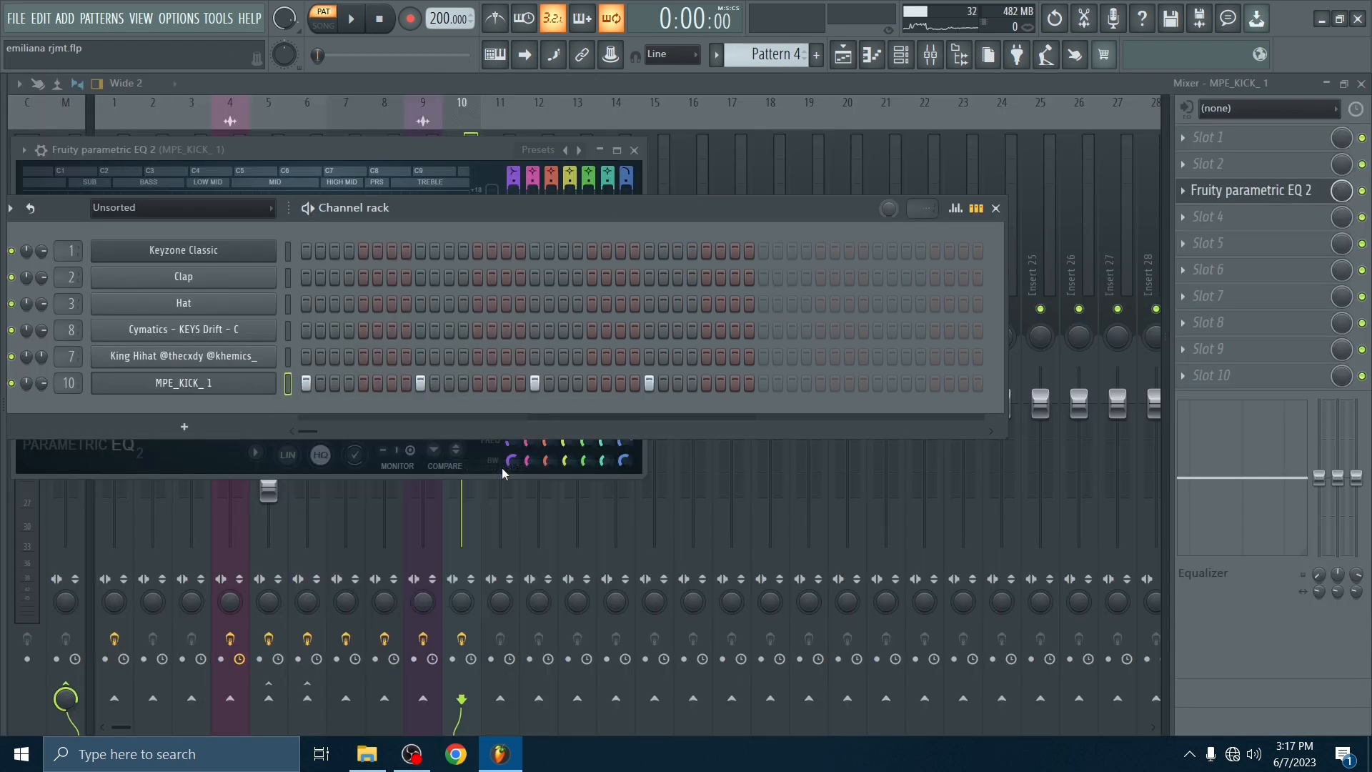
key("space")
left_click(763, 384)
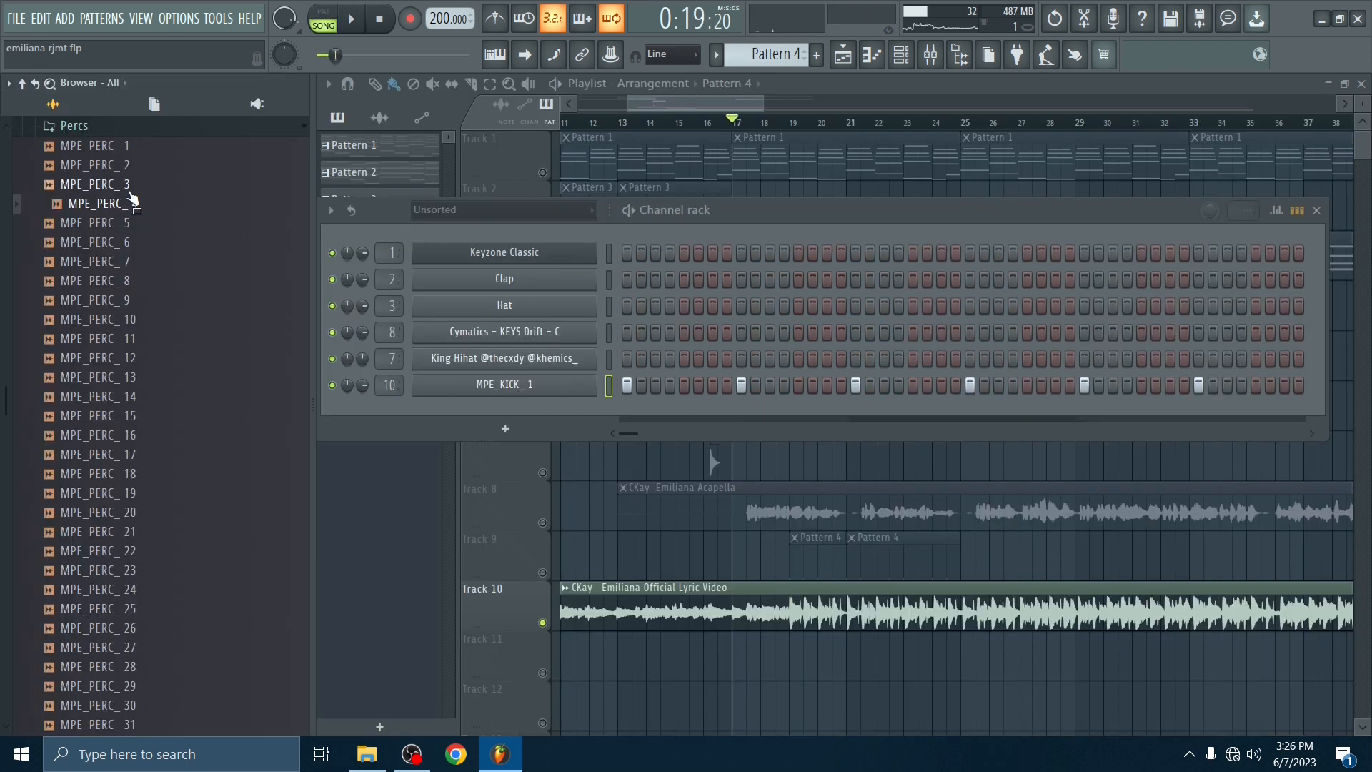
Audition the MPE percussion samples, add MPE_PERC_ 7 as a channel and program its syncopated hits in Pattern 4
left_click_drag(132, 205, 132, 279)
left_click_drag(408, 336, 453, 401)
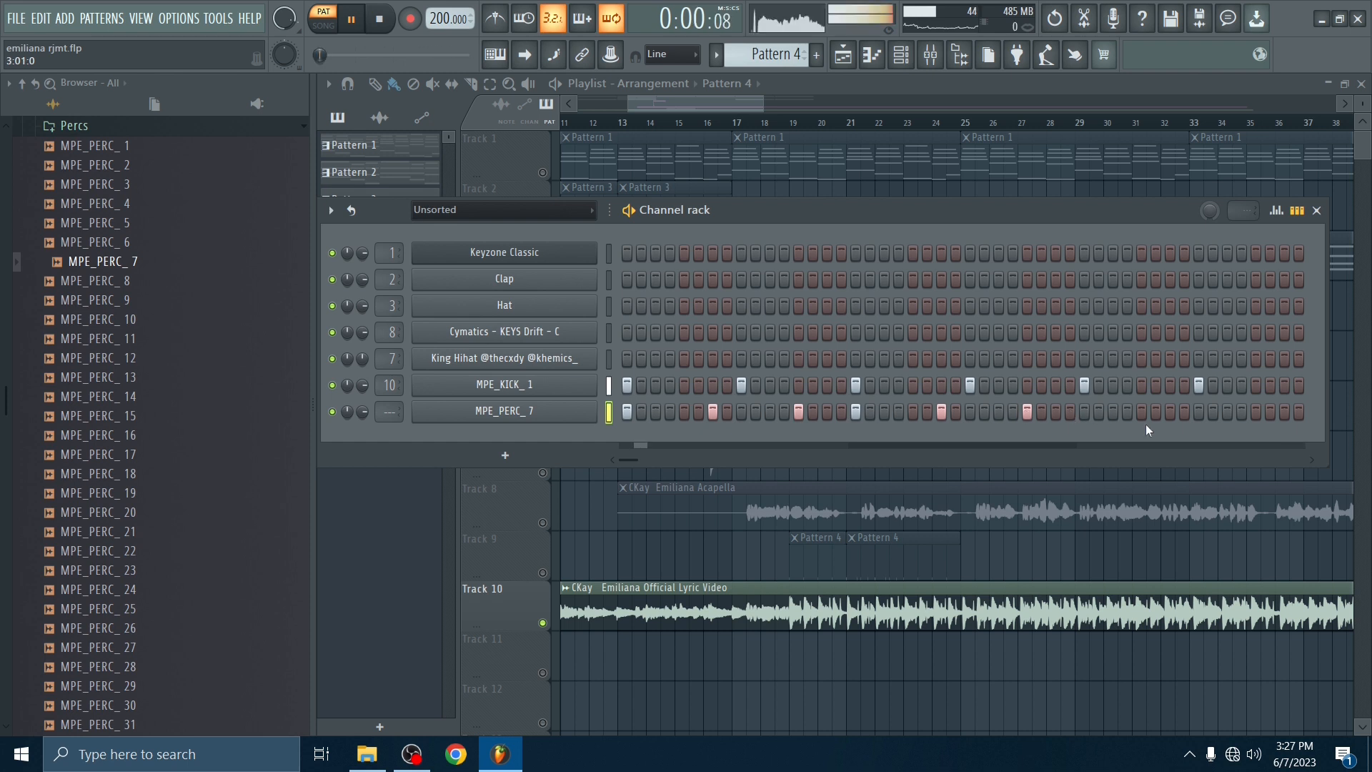
left_click(1086, 411)
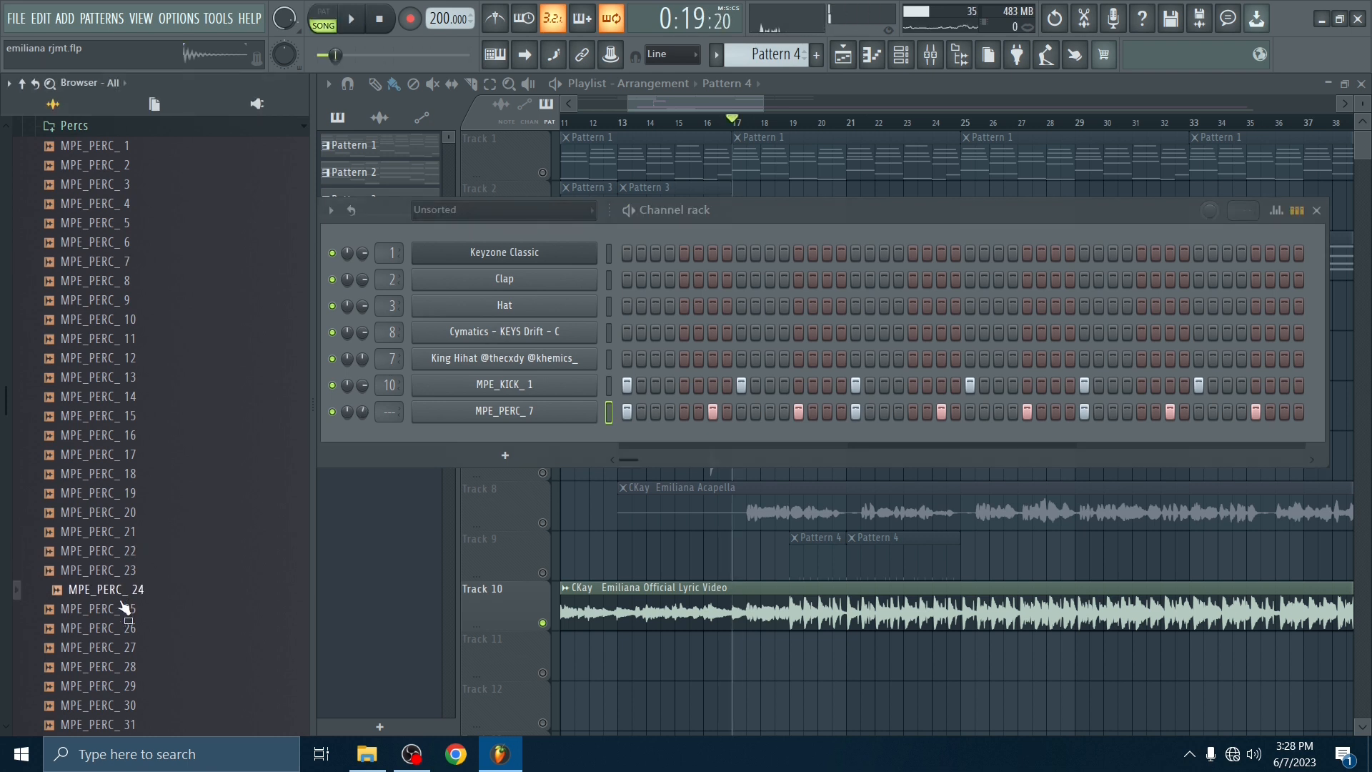
Audition more percussion samples and add MPE_PERC_ 26 and MPE_PERC_ 27 as channels below MPE_PERC_ 7
left_click(123, 609)
left_click(126, 632)
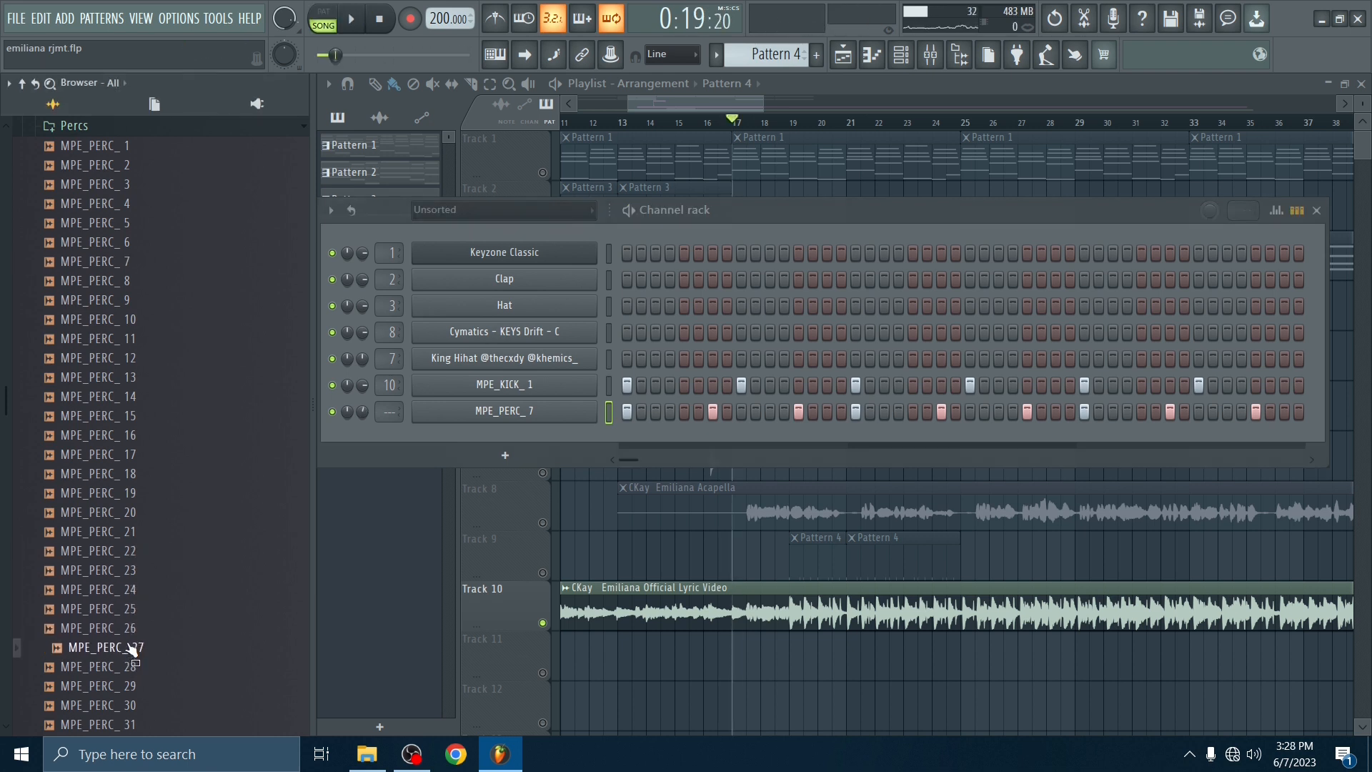
left_click(127, 632)
left_click_drag(440, 516, 499, 423)
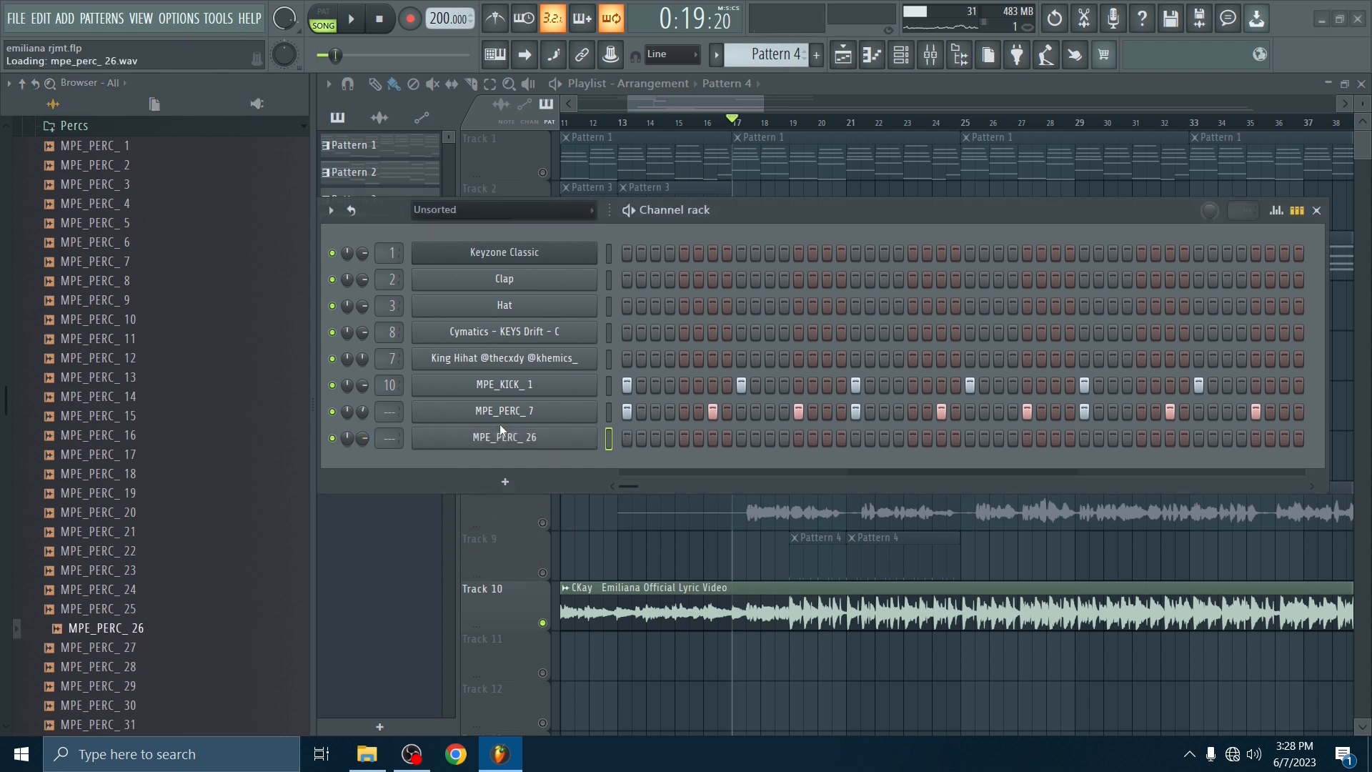
left_click_drag(145, 650, 528, 461)
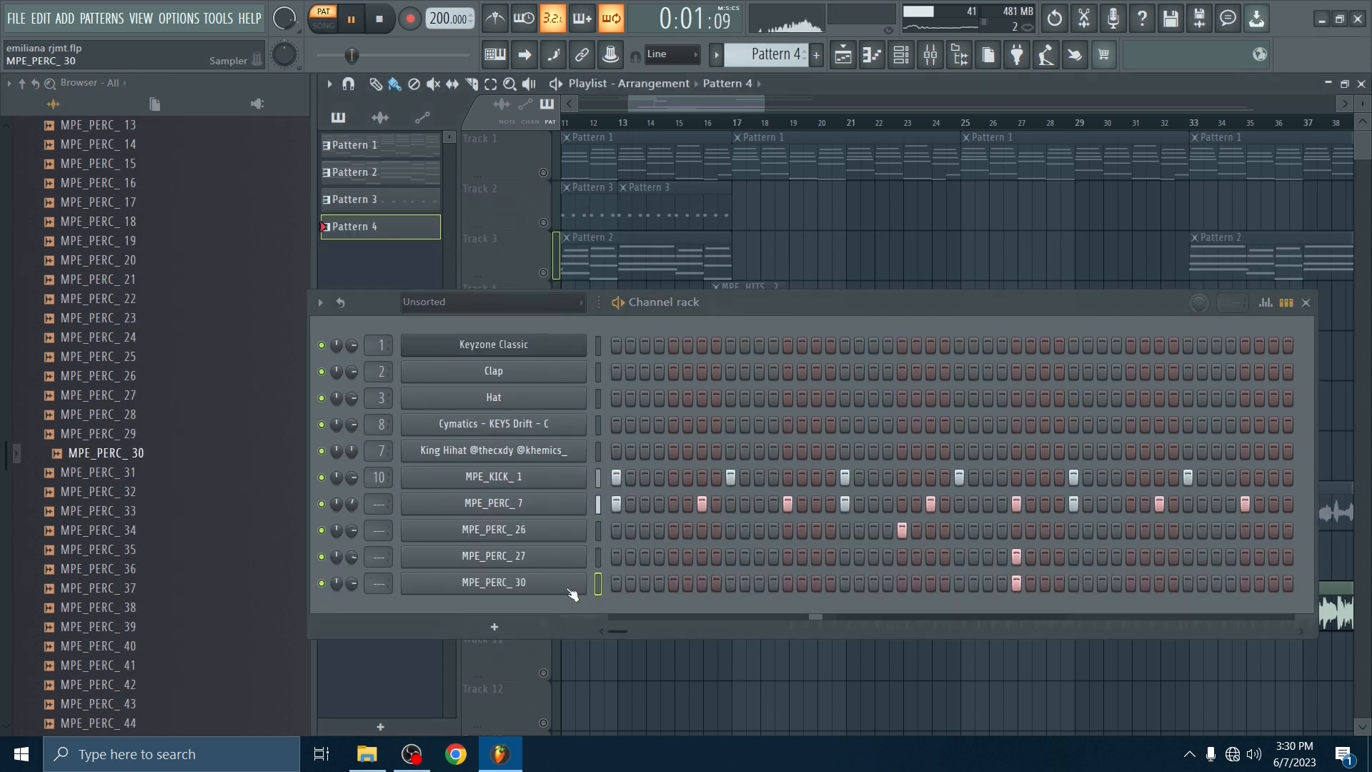
Check the MPE_PERC_ 30 channel and audition the Brass Combined preset in Mel-Lofi
left_click(570, 588)
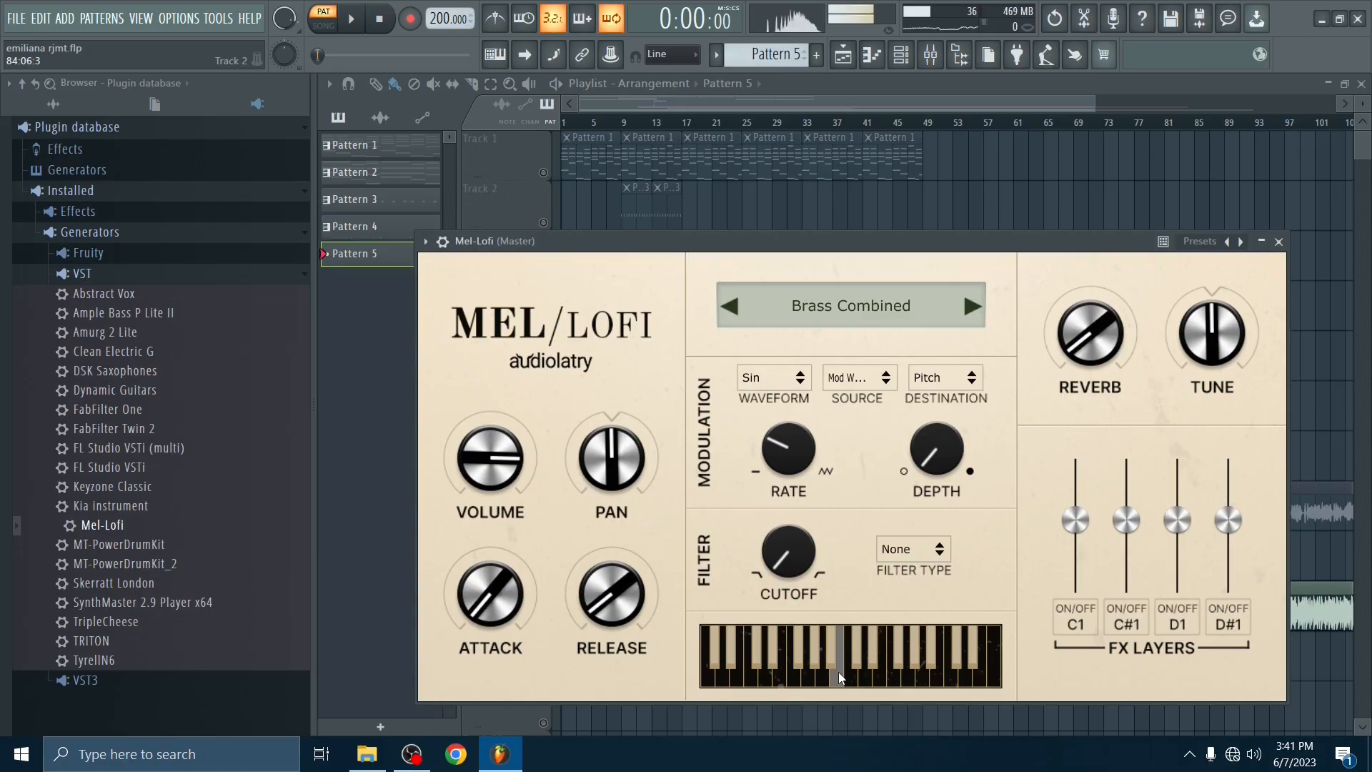
left_click(832, 660)
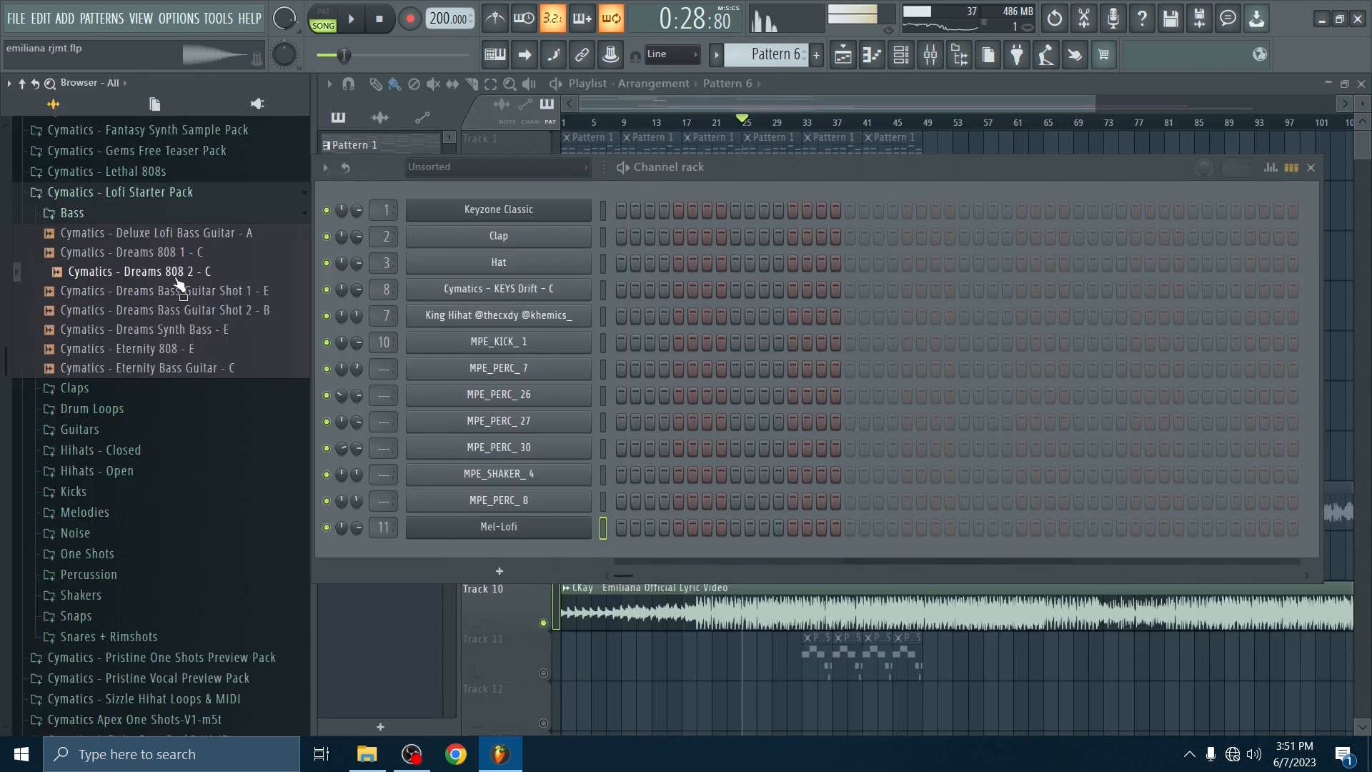
Audition the Lofi Starter Pack bass samples and load Cymatics - Eternity Bass Guitar - C as a new channel
left_click(193, 239)
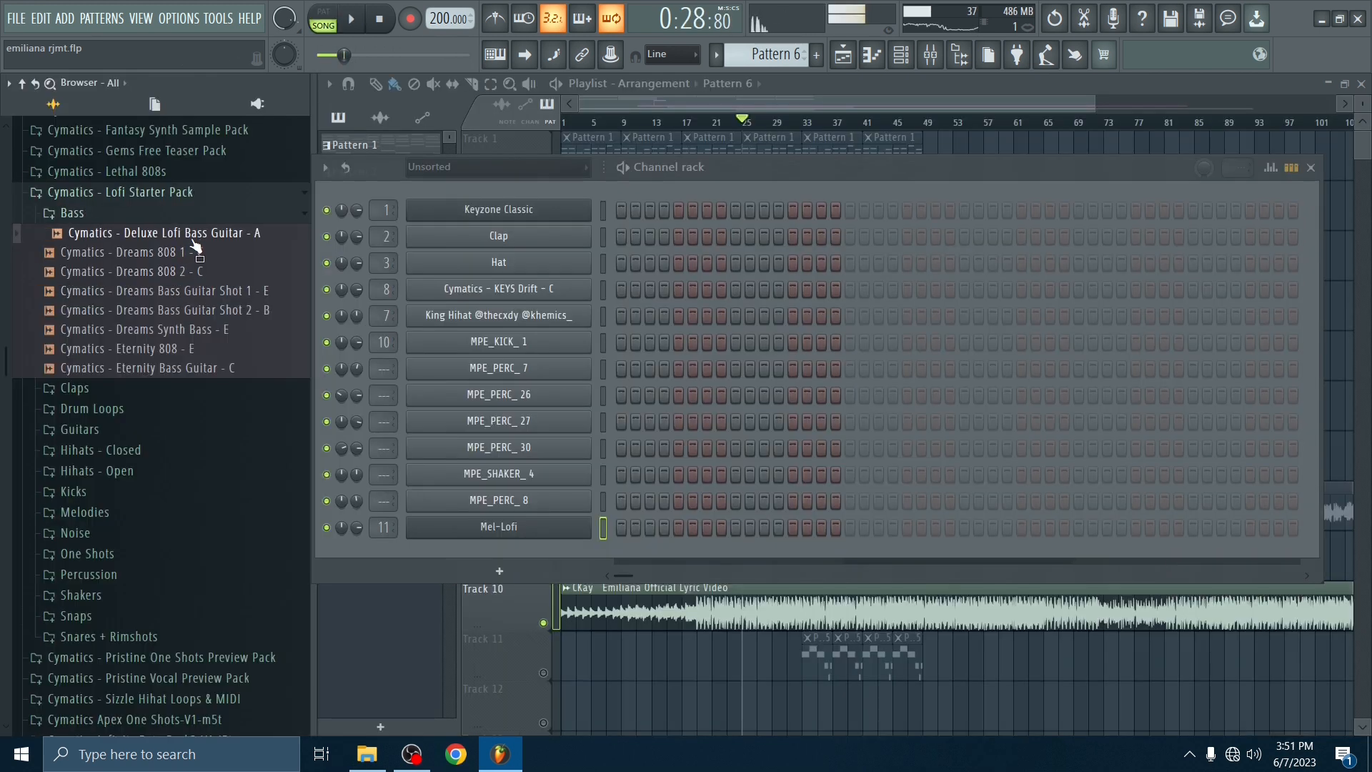
left_click(230, 292)
left_click(229, 312)
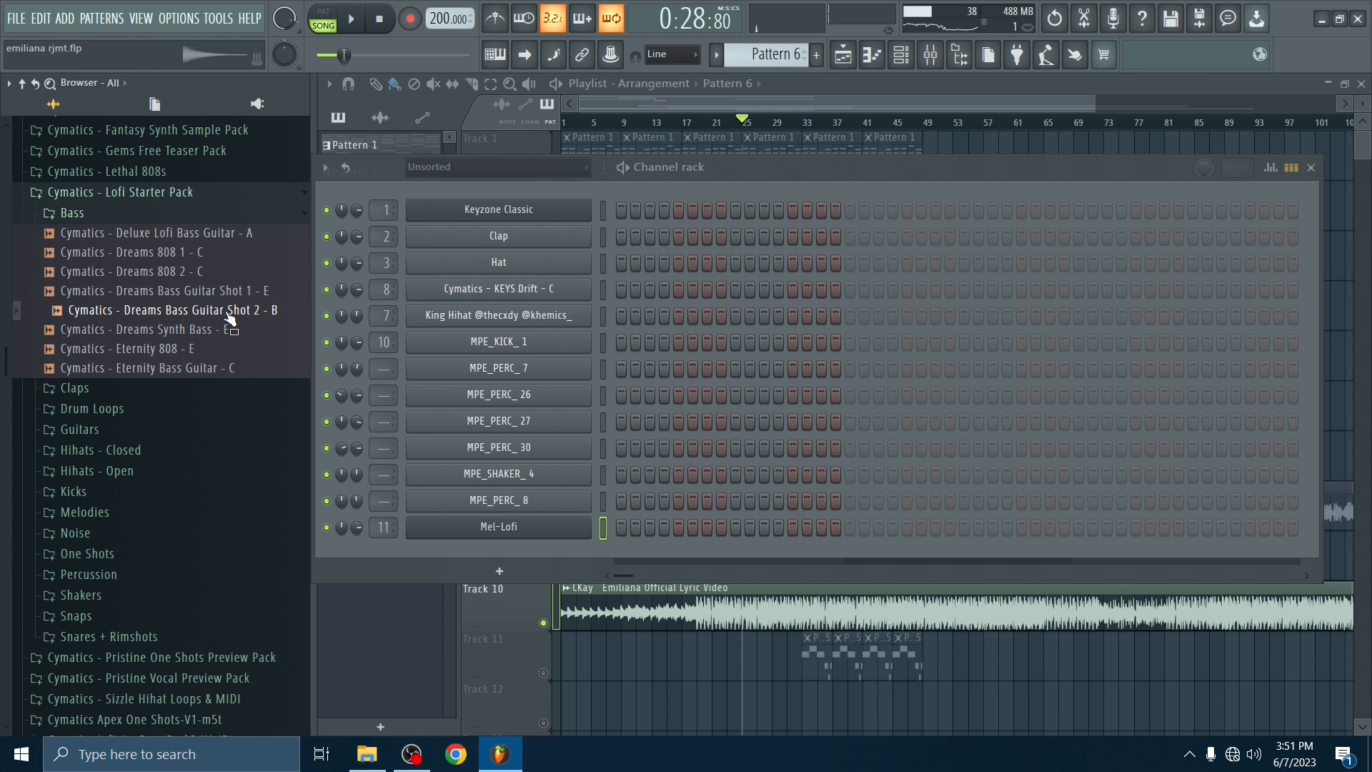
left_click_drag(222, 372, 479, 543)
Write the Eternity Bass Guitar line in Pattern 6 across four bars with the notes D#5, B4, F#4 and A#4
key("F7")
left_click(106, 343)
left_click_drag(59, 395, 37, 527)
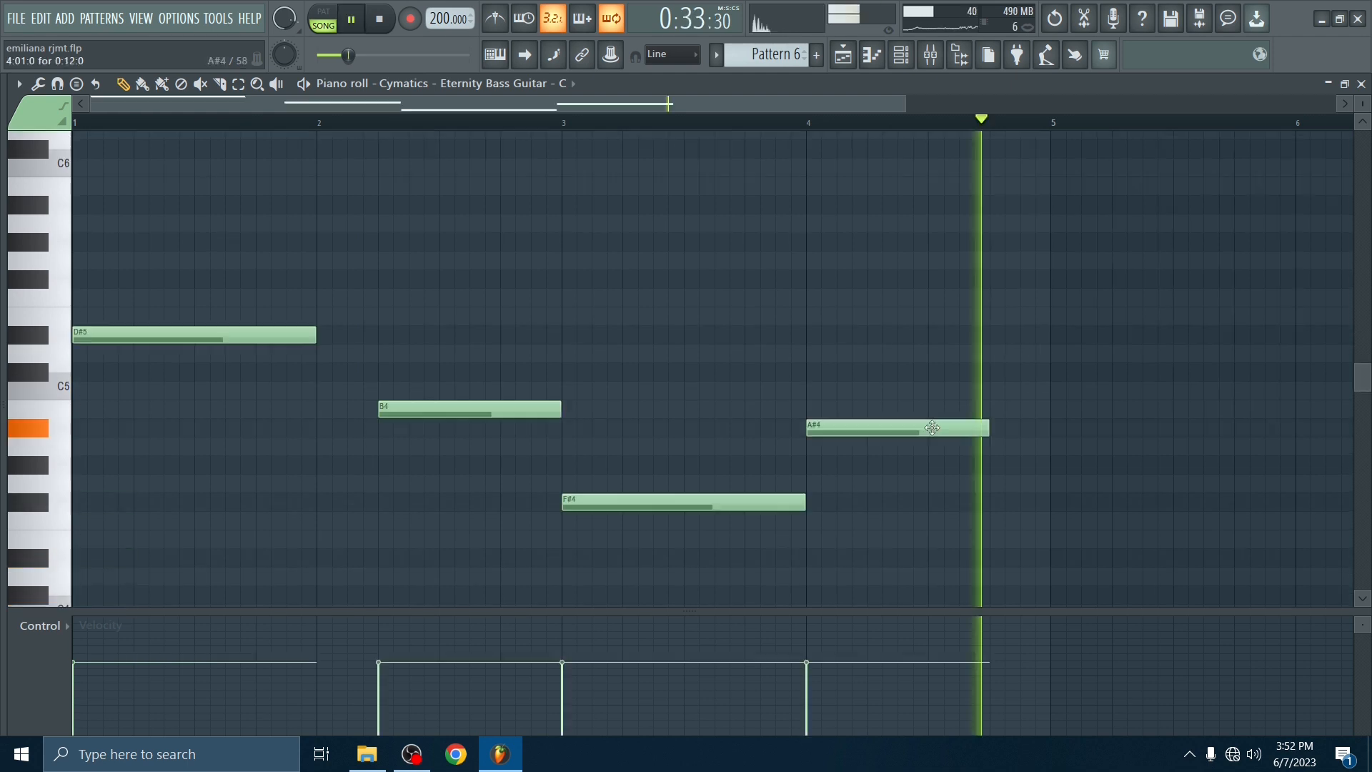
left_click_drag(934, 427, 981, 428)
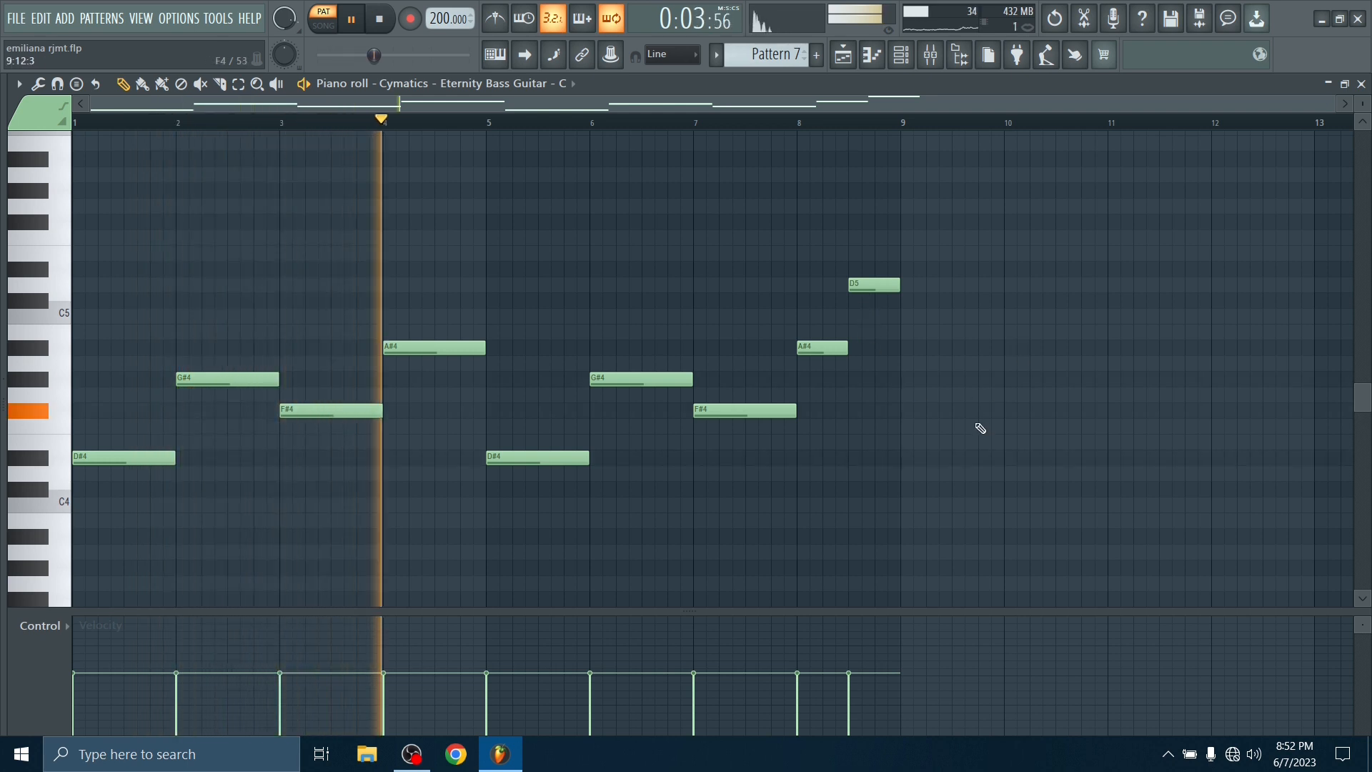
Duplicate the eight-bar bass line in Pattern 7 into bars 9 to 16, deselect the copied notes and stop playback
key("ctrl+b")
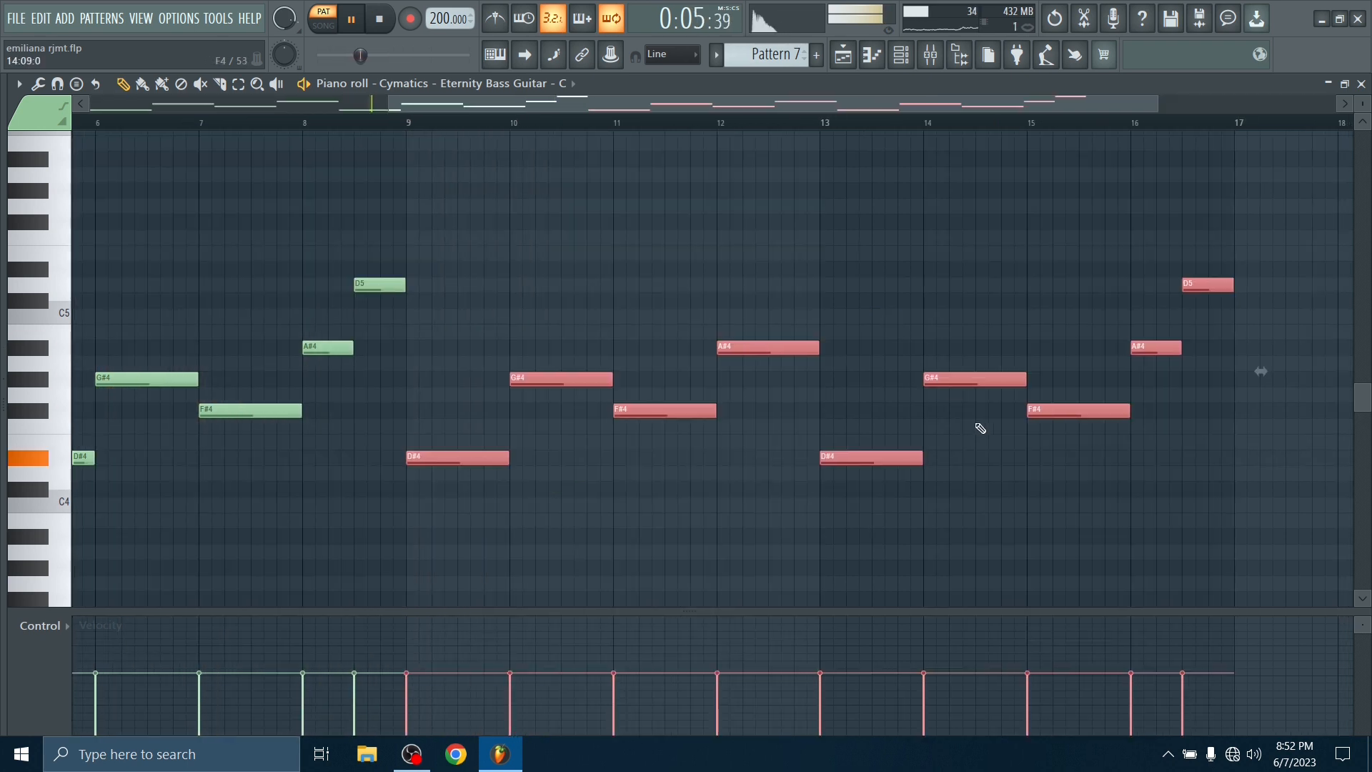
key("ctrl+d")
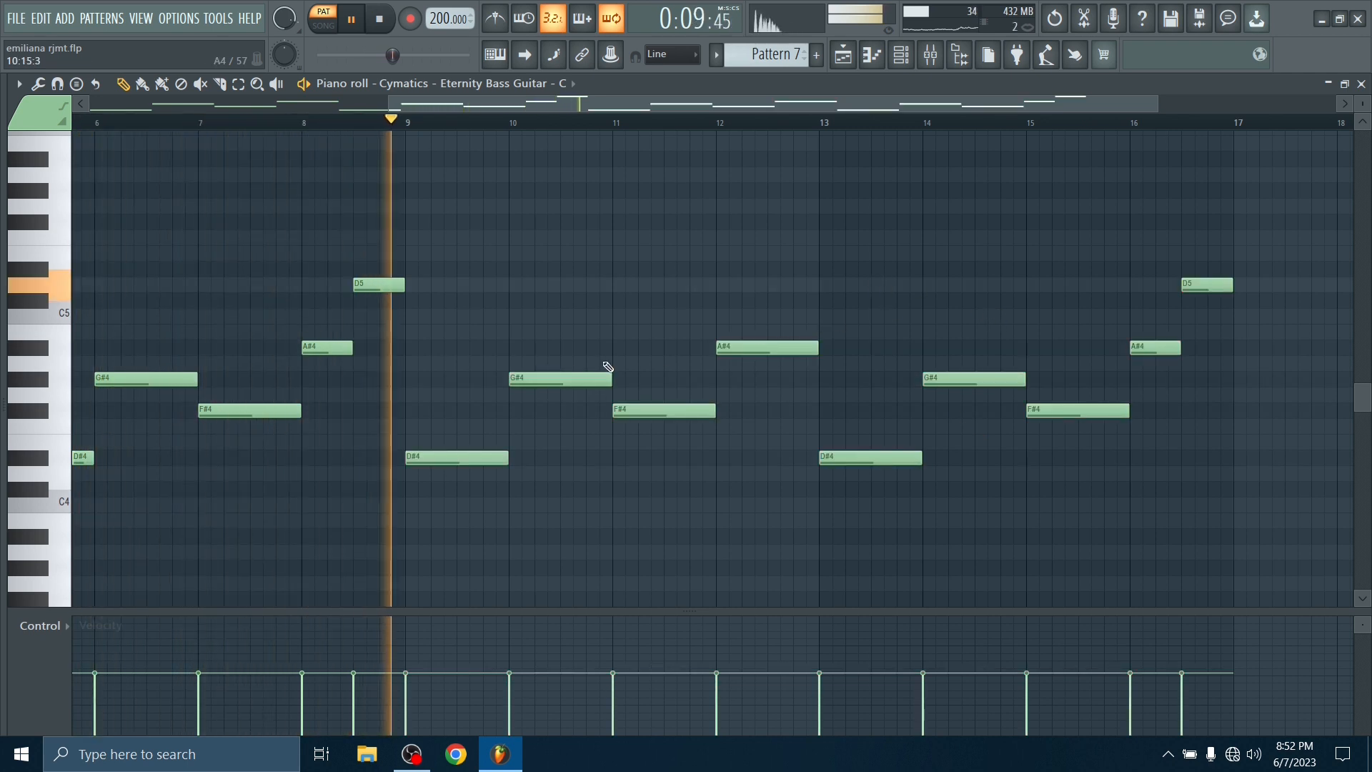
key("space")
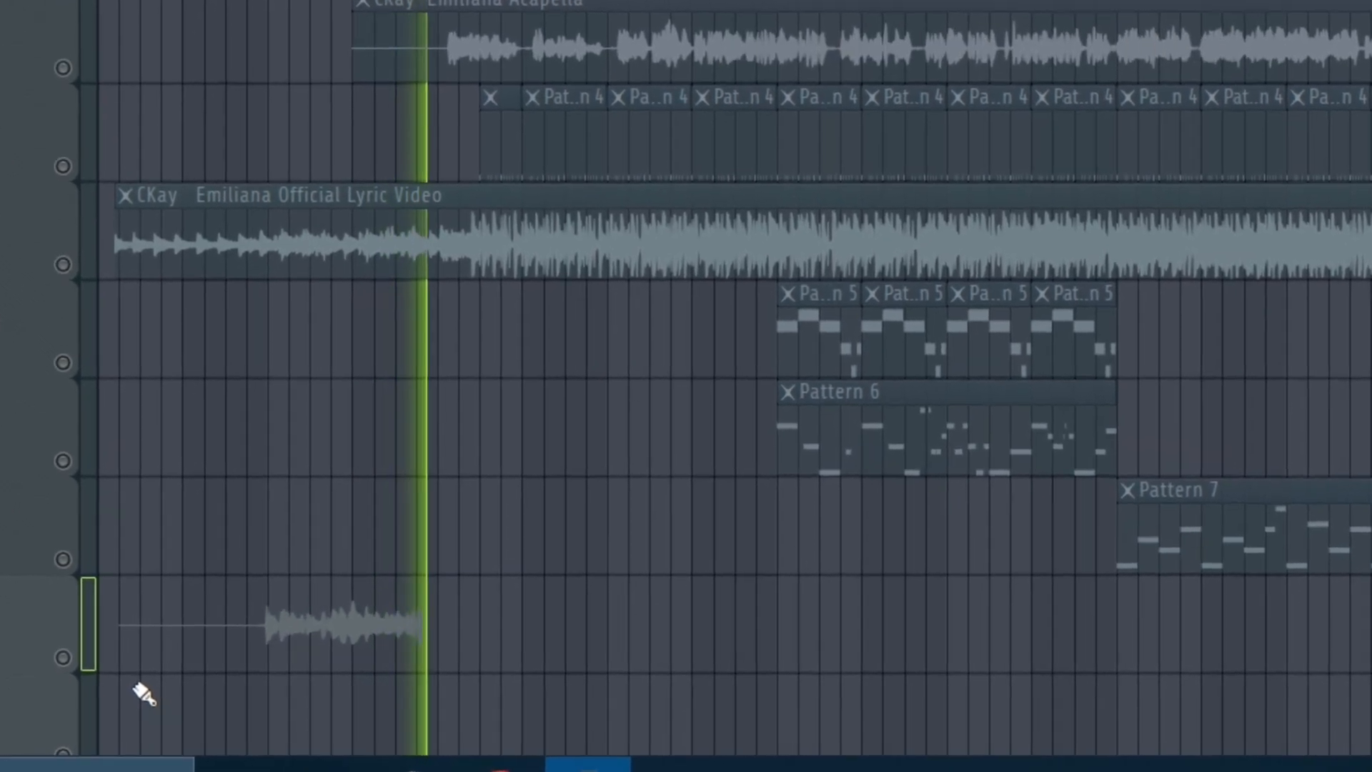
Finish recording the audio take in the playlist
key("space")
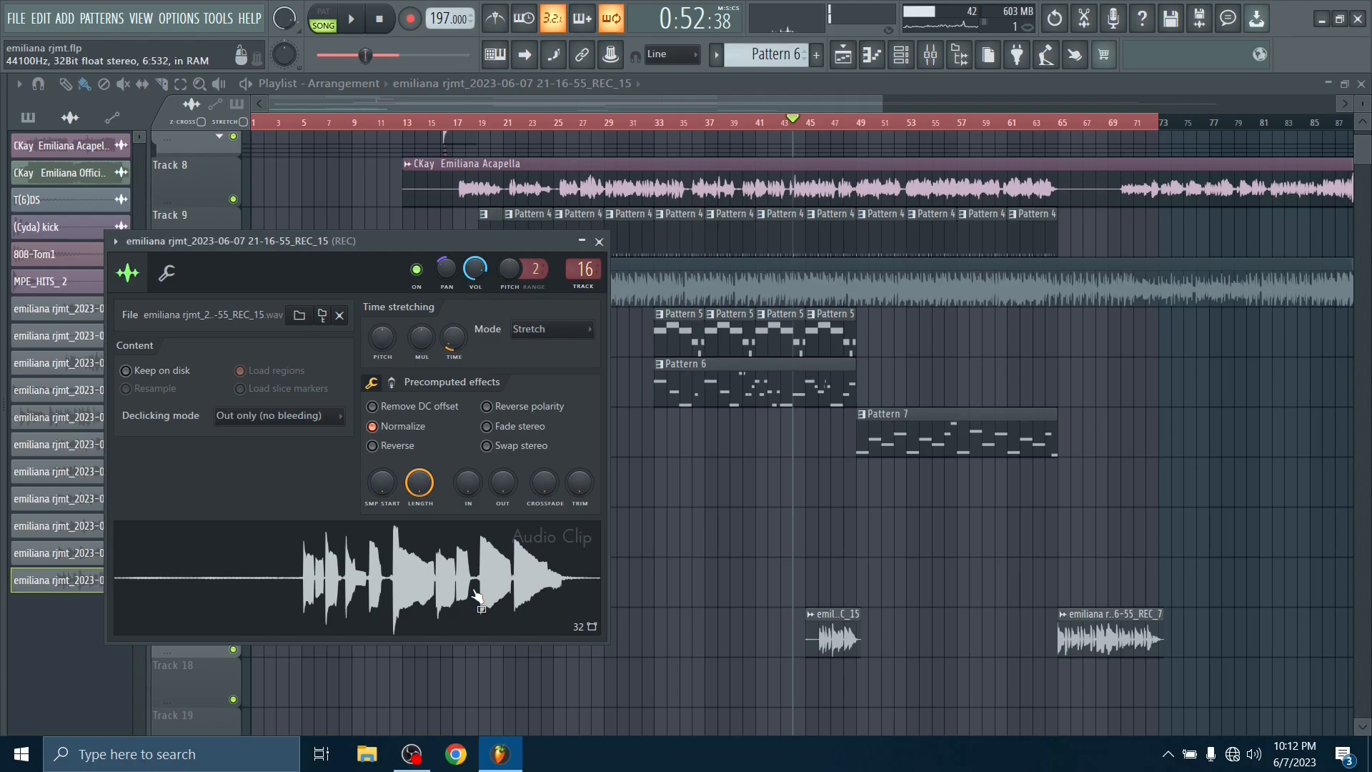